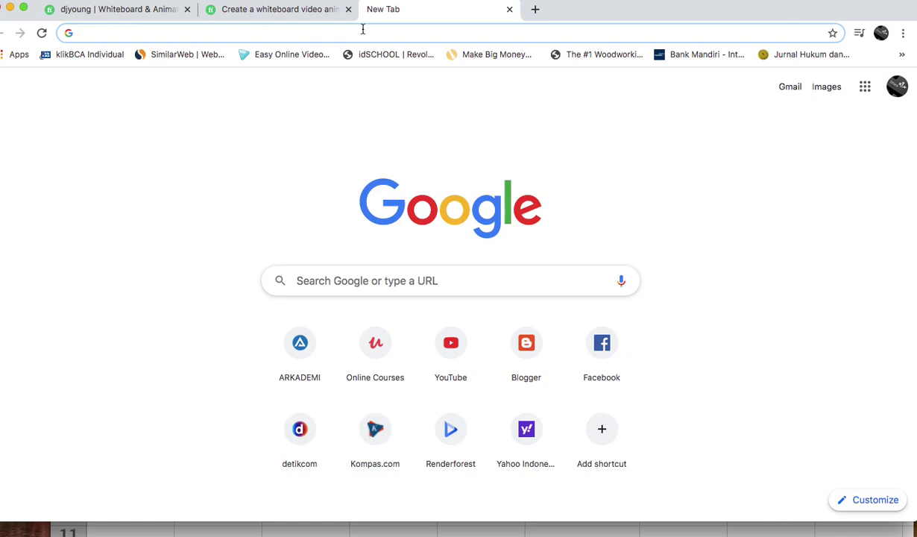
- Open renderforest.com and go to its video creation templates
{"action": "type", "text": "re"}
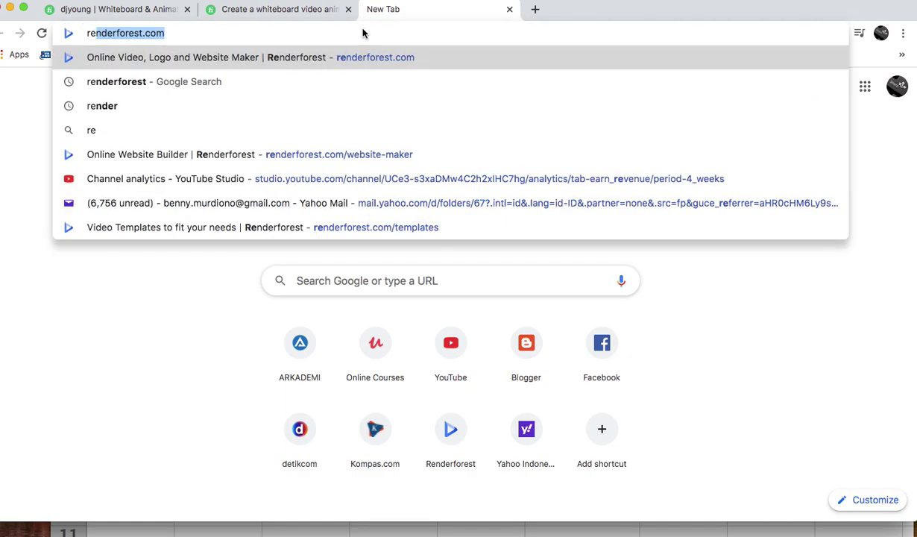
{"action": "key", "text": "Return"}
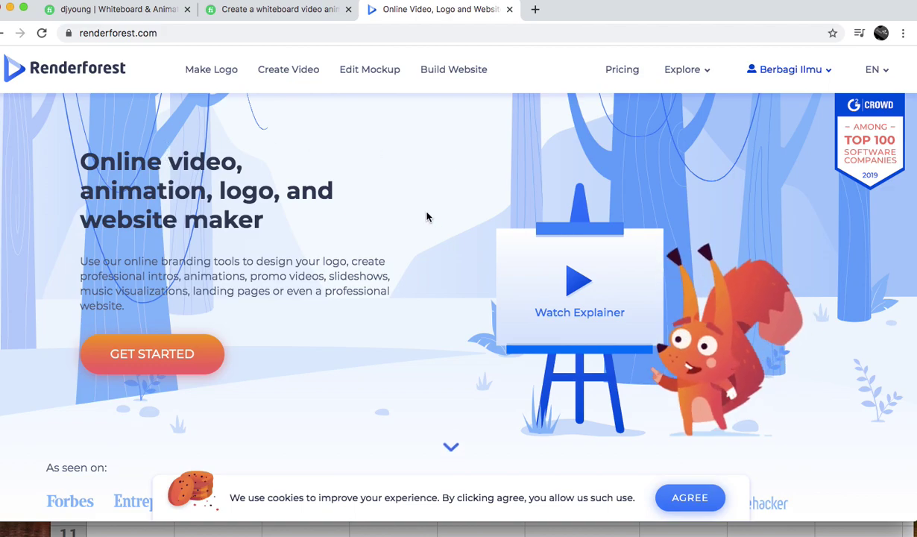
{"action": "scroll", "coordinate": [426, 217], "scroll_direction": "down", "scroll_amount": 5}
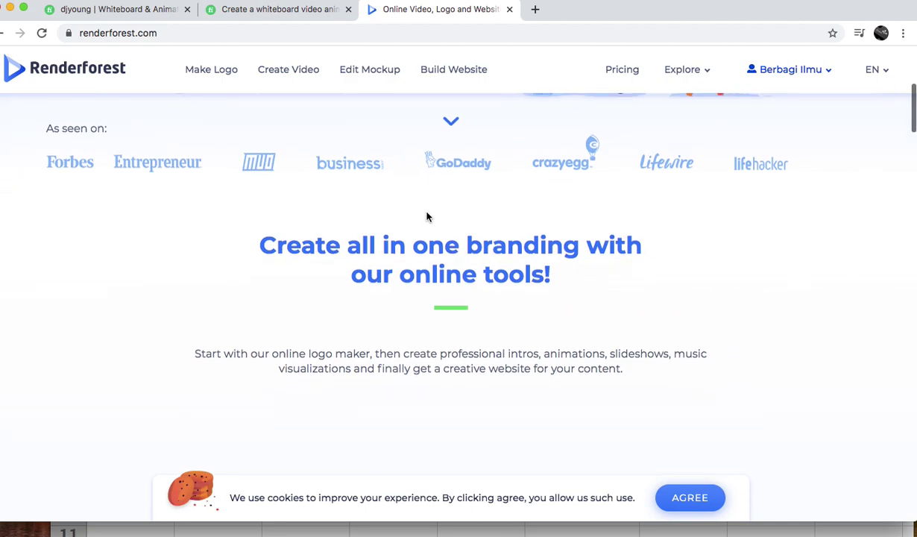
{"action": "scroll", "coordinate": [427, 216], "scroll_direction": "up", "scroll_amount": 5}
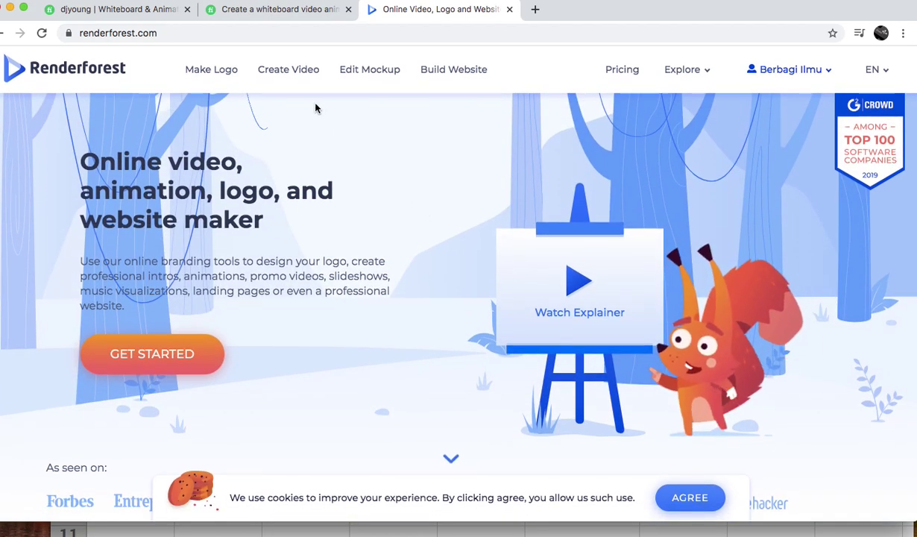
{"action": "left_click", "coordinate": [293, 71]}
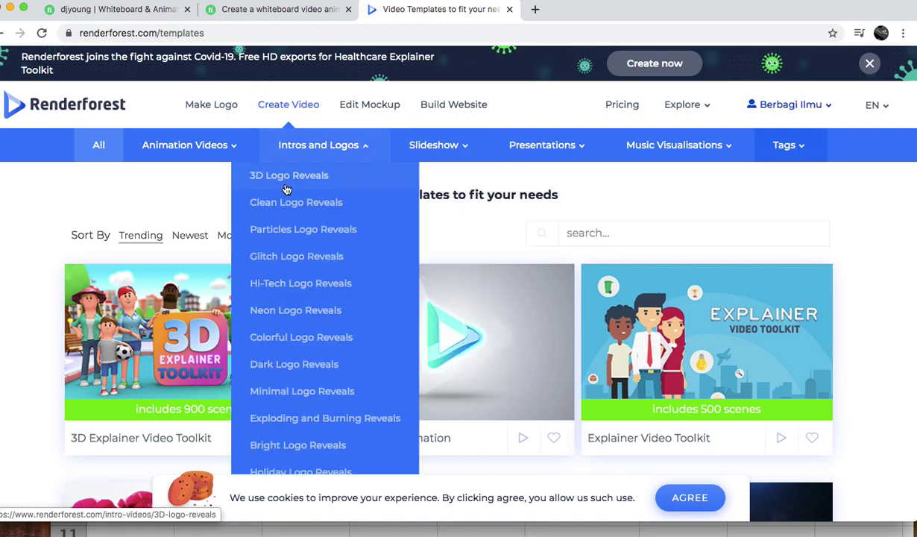
- Open the Whiteboard Animation Toolkit template and create a new video project from it
{"action": "scroll", "coordinate": [201, 193], "scroll_direction": "down", "scroll_amount": 3}
{"action": "scroll", "coordinate": [203, 196], "scroll_direction": "down", "scroll_amount": 2}
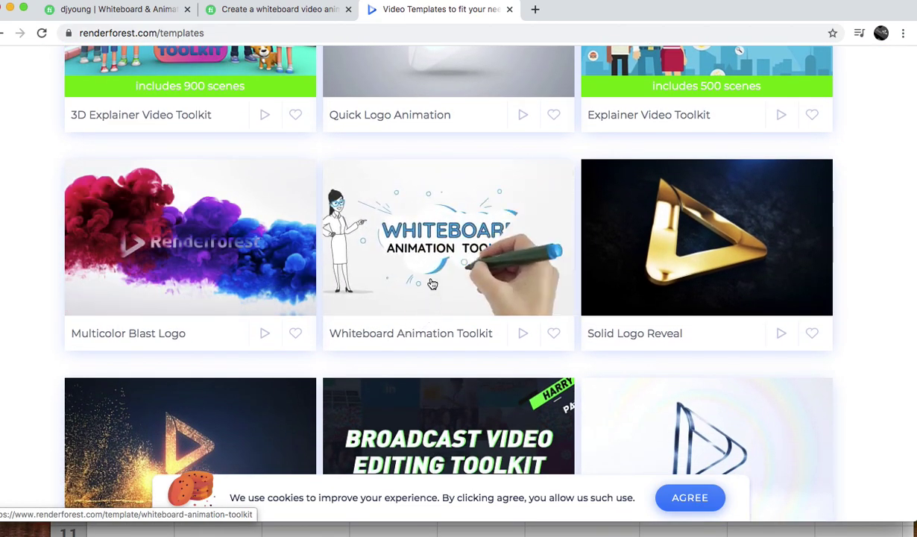
{"action": "scroll", "coordinate": [412, 290], "scroll_direction": "down", "scroll_amount": 2}
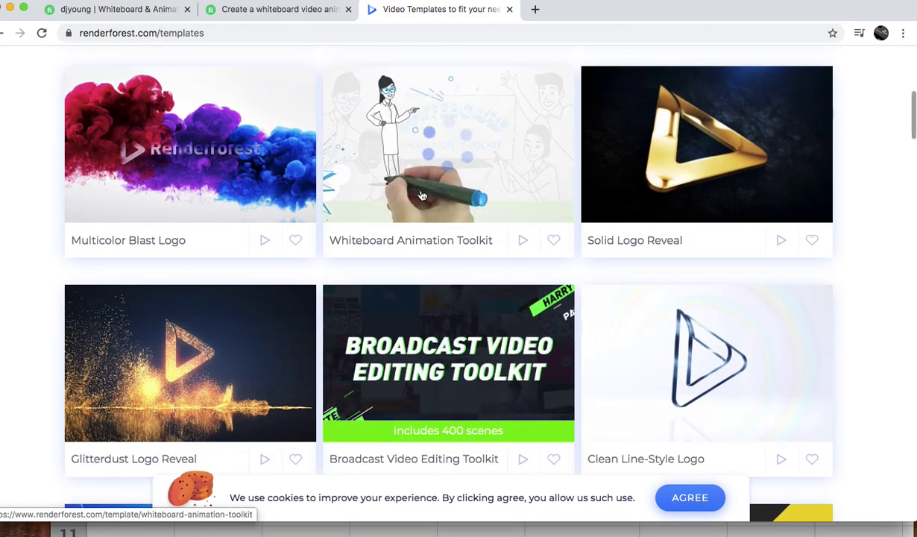
{"action": "left_click", "coordinate": [398, 194]}
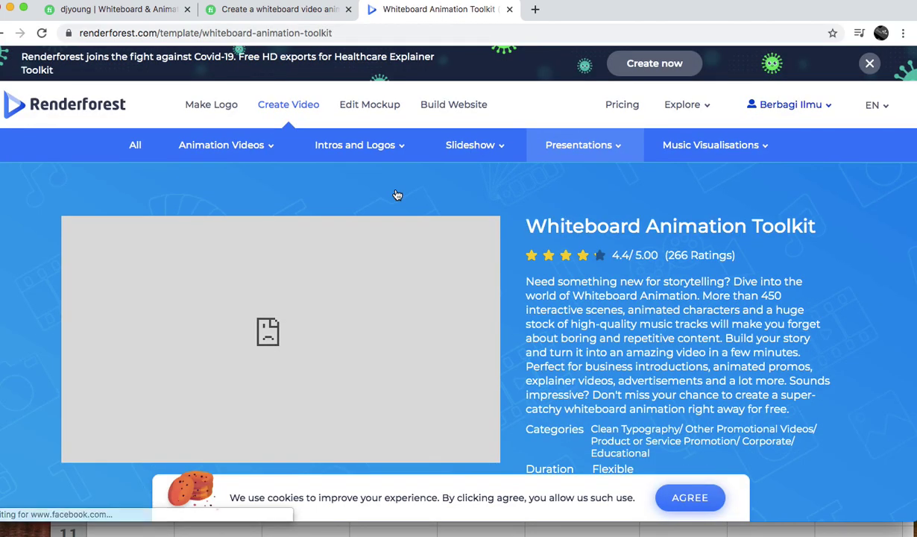
{"action": "scroll", "coordinate": [397, 195], "scroll_direction": "down", "scroll_amount": 5}
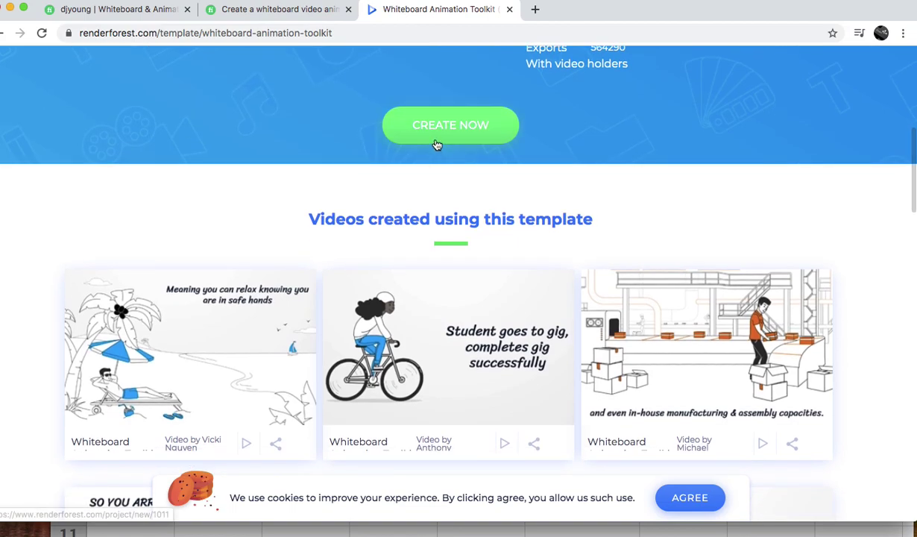
{"action": "left_click", "coordinate": [436, 142]}
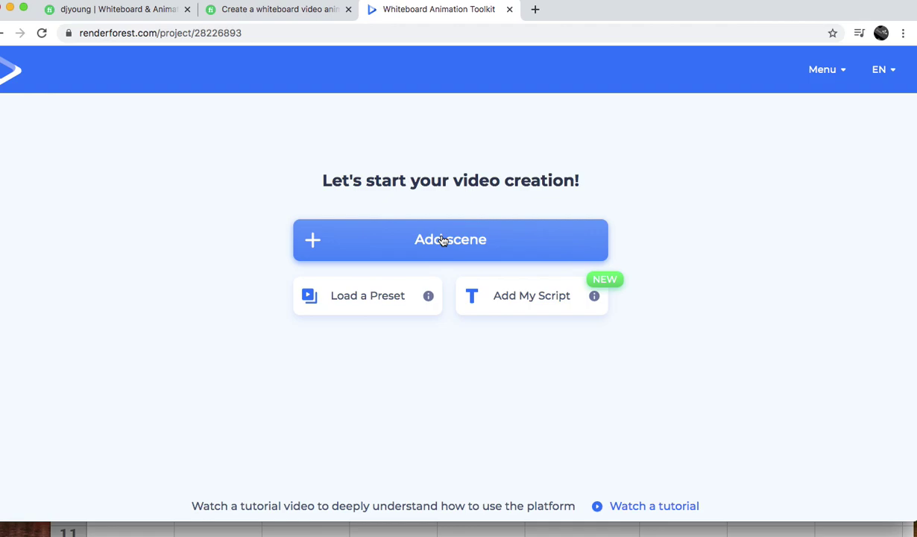
- Open the project's preset library and browse the ready-made whiteboard stories for a suitable topic
{"action": "left_click", "coordinate": [377, 305]}
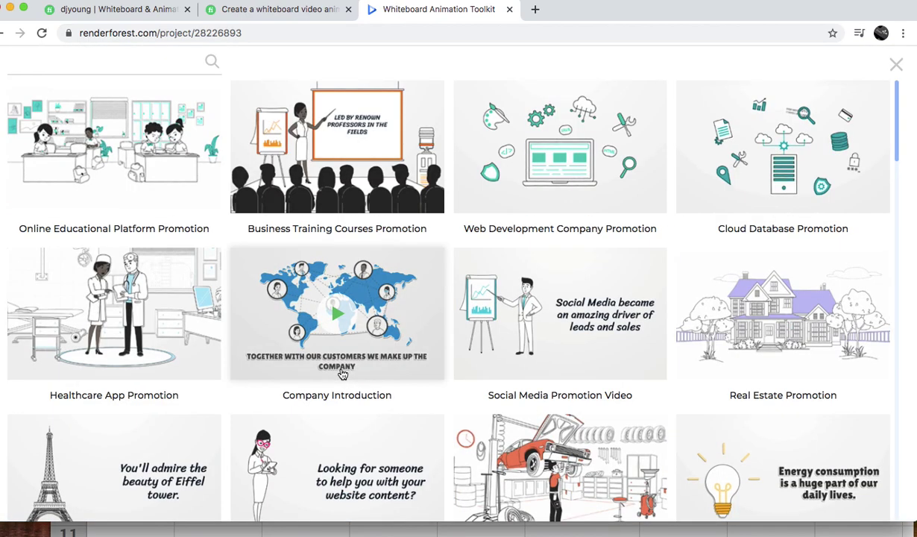
{"action": "scroll", "coordinate": [342, 374], "scroll_direction": "down", "scroll_amount": 15}
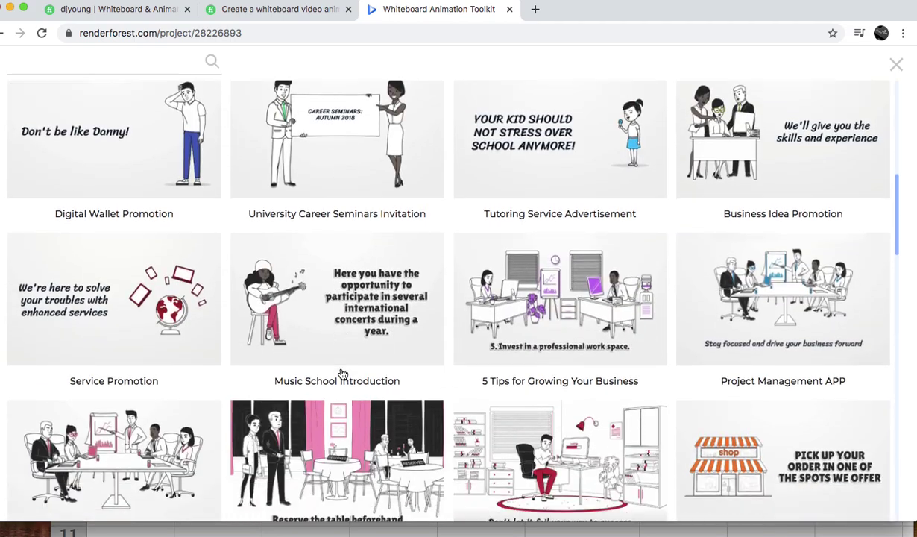
{"action": "scroll", "coordinate": [342, 374], "scroll_direction": "down", "scroll_amount": 1}
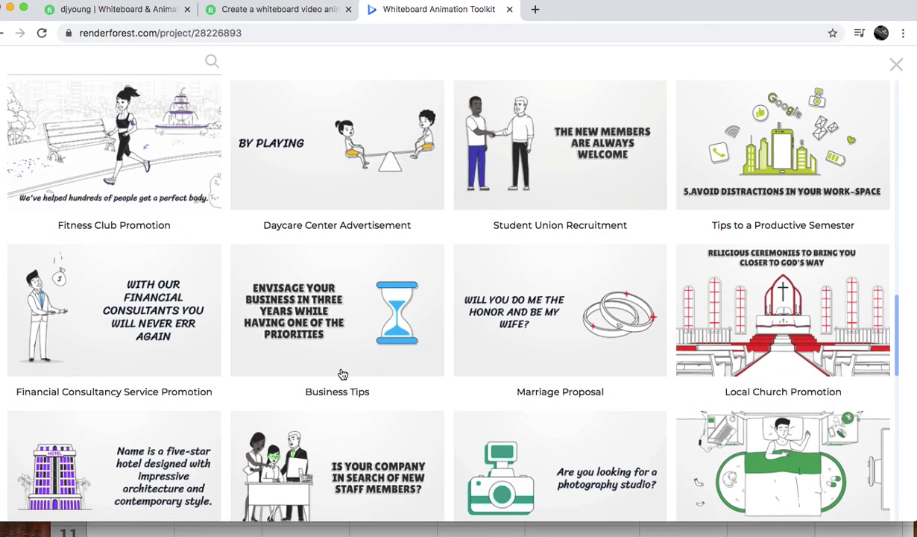
{"action": "scroll", "coordinate": [342, 374], "scroll_direction": "up", "scroll_amount": 16}
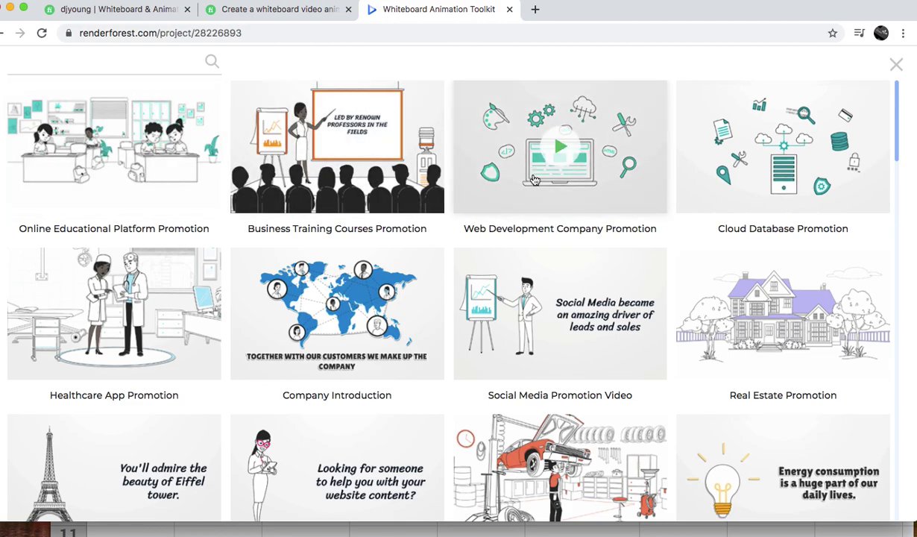
{"action": "scroll", "coordinate": [500, 211], "scroll_direction": "down", "scroll_amount": 3}
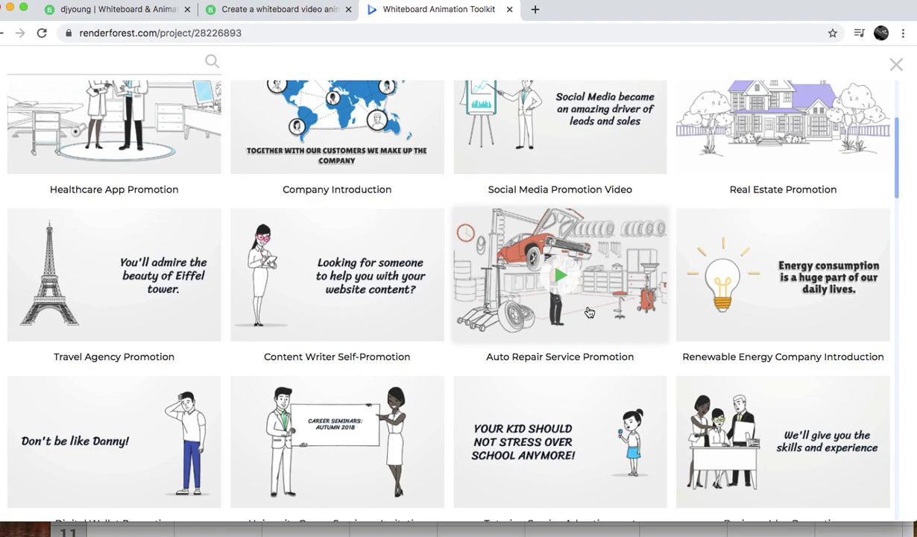
{"action": "scroll", "coordinate": [589, 311], "scroll_direction": "down", "scroll_amount": 5}
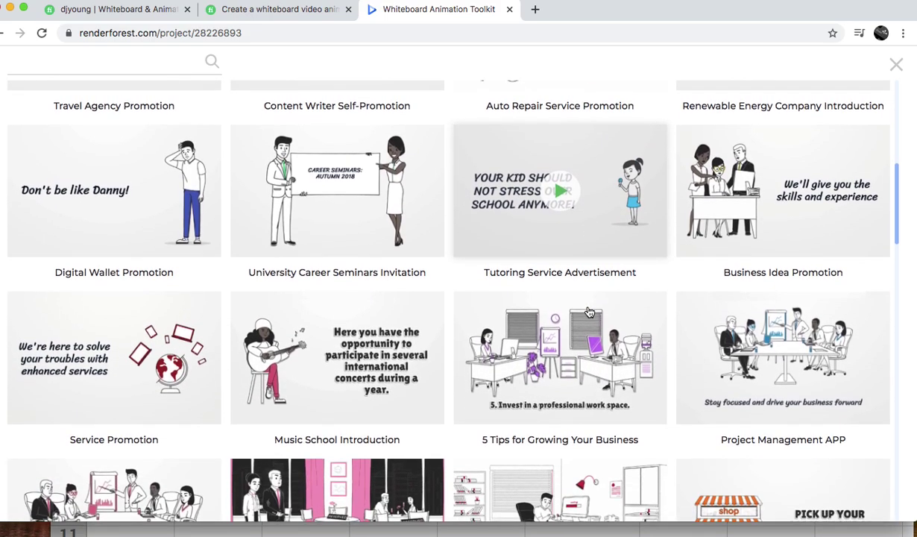
{"action": "scroll", "coordinate": [602, 380], "scroll_direction": "down", "scroll_amount": 1}
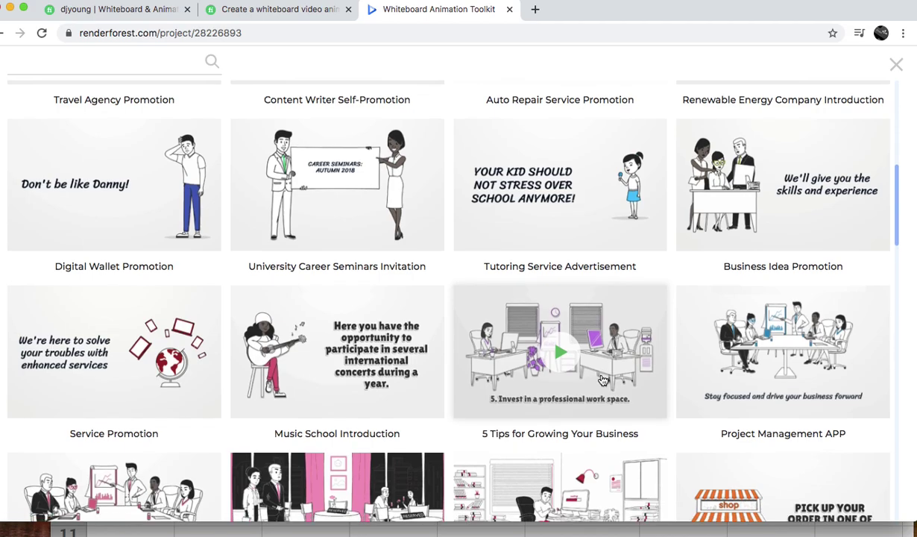
{"action": "scroll", "coordinate": [603, 380], "scroll_direction": "down", "scroll_amount": 8}
{"action": "scroll", "coordinate": [602, 380], "scroll_direction": "down", "scroll_amount": 2}
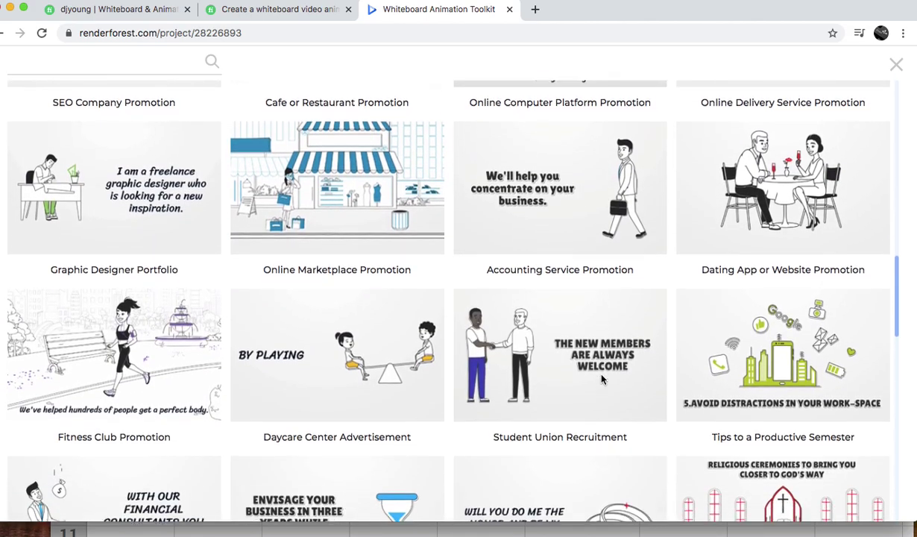
{"action": "scroll", "coordinate": [602, 380], "scroll_direction": "down", "scroll_amount": 1}
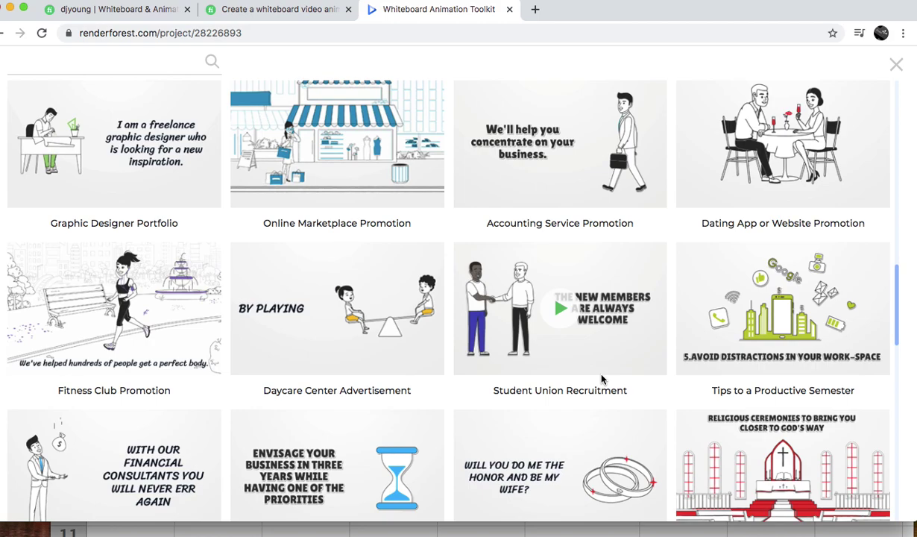
{"action": "scroll", "coordinate": [602, 380], "scroll_direction": "up", "scroll_amount": 3}
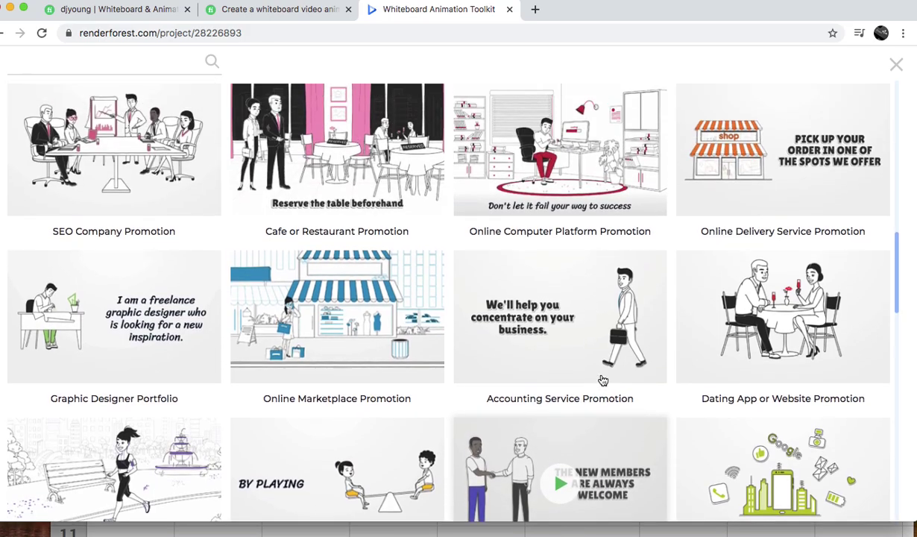
{"action": "scroll", "coordinate": [603, 380], "scroll_direction": "up", "scroll_amount": 10}
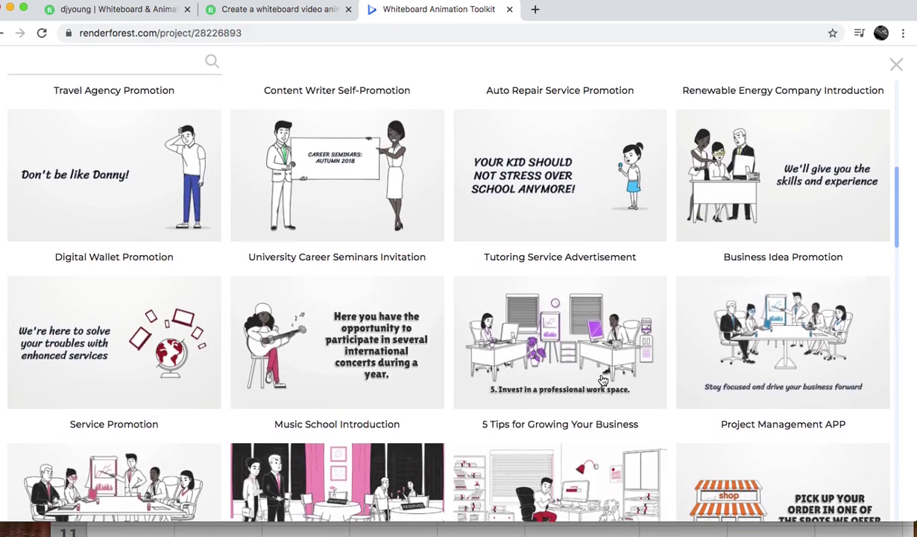
{"action": "scroll", "coordinate": [460, 307], "scroll_direction": "up", "scroll_amount": 3}
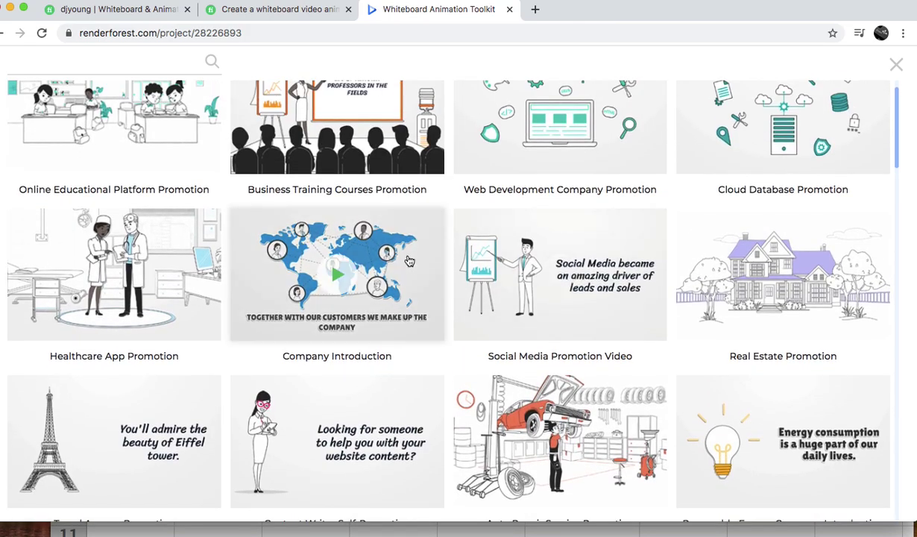
- Load the Travel Agency Promotion preset into the project as a ready story
{"action": "scroll", "coordinate": [409, 260], "scroll_direction": "down", "scroll_amount": 1}
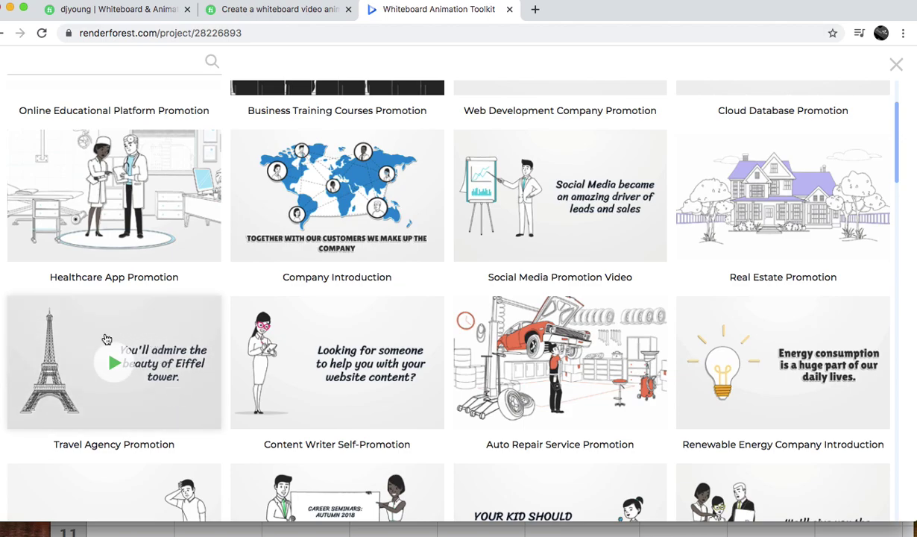
{"action": "left_click", "coordinate": [139, 393]}
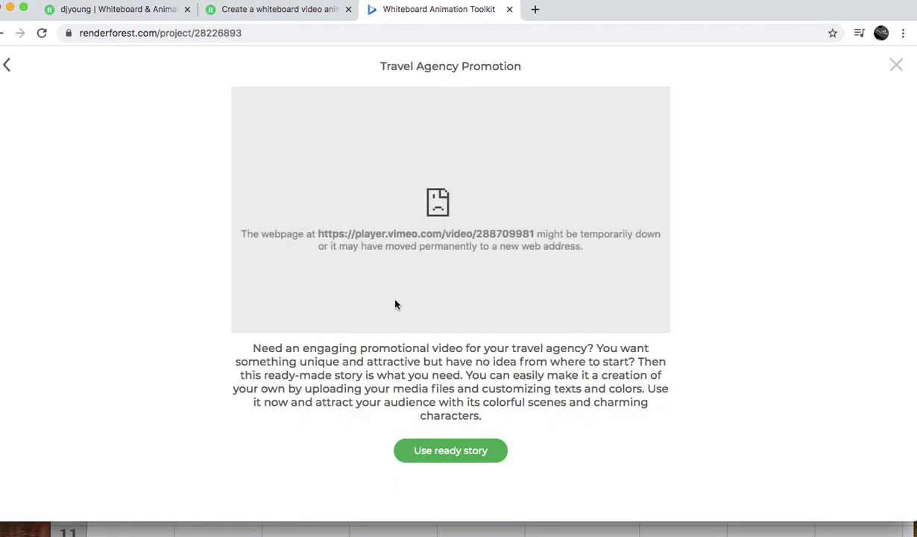
{"action": "left_click", "coordinate": [422, 451]}
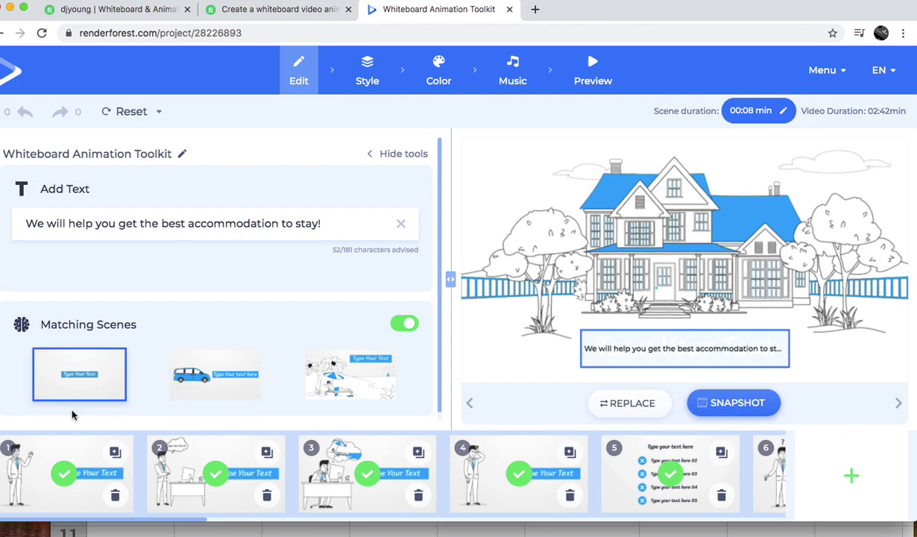
- Select the first scene of the storyboard and put its text into editing
{"action": "left_click", "coordinate": [41, 465]}
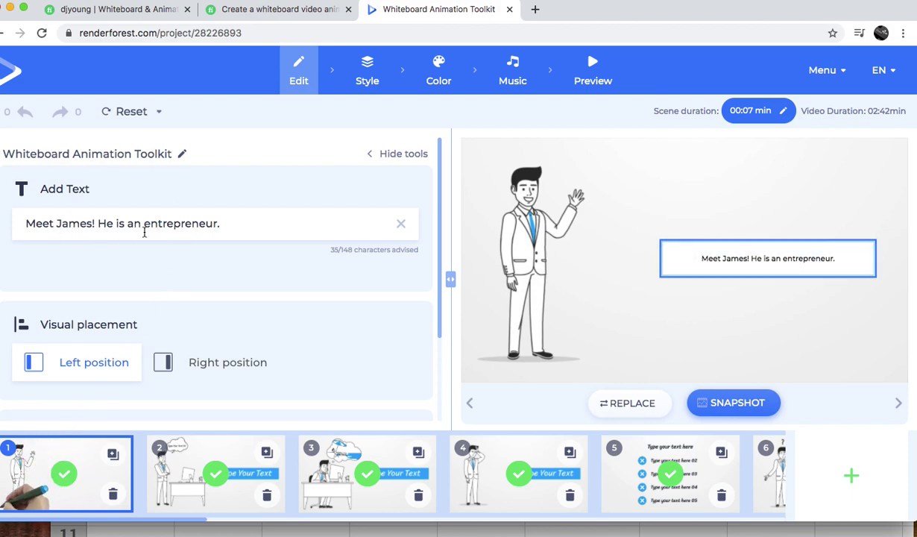
{"action": "left_click", "coordinate": [241, 226]}
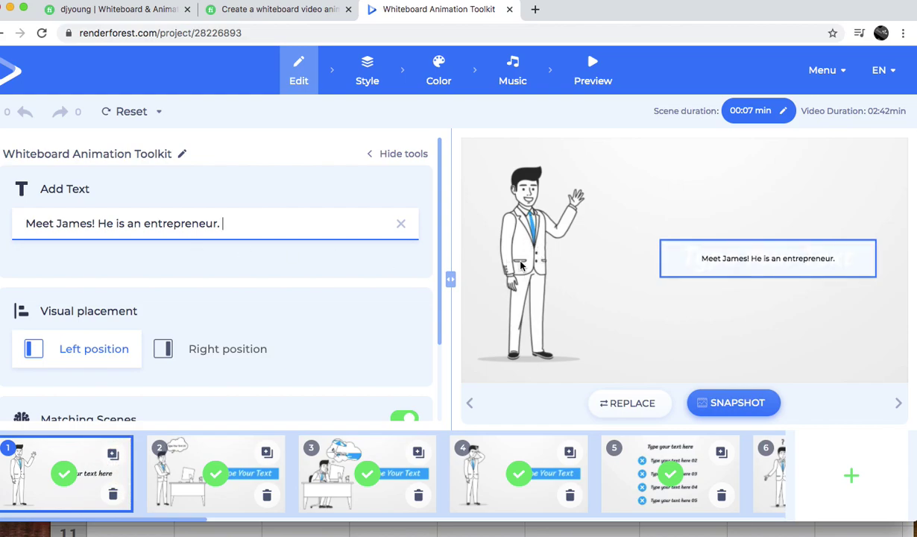
- Try the Right position for the first scene's visual placement and return it to the Left position
{"action": "scroll", "coordinate": [256, 287], "scroll_direction": "down", "scroll_amount": 2}
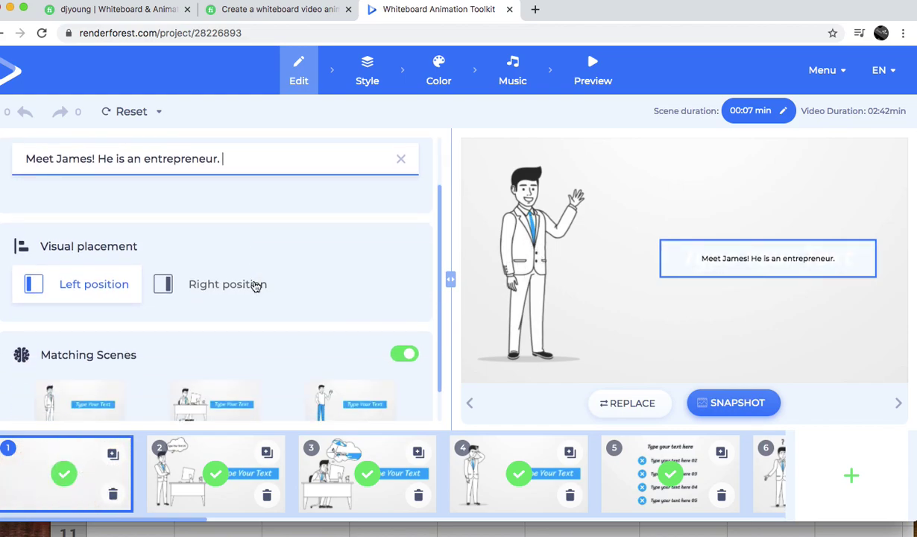
{"action": "left_click", "coordinate": [200, 267]}
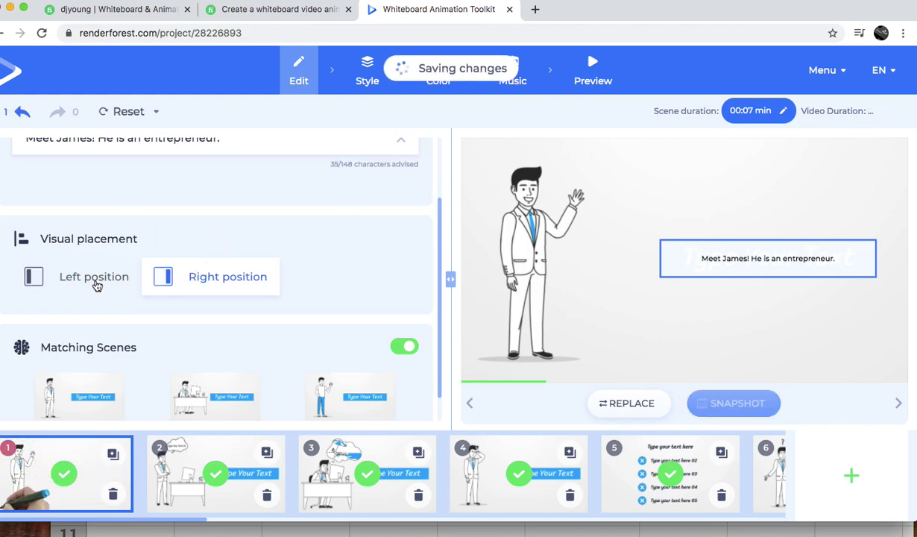
{"action": "scroll", "coordinate": [189, 258], "scroll_direction": "up", "scroll_amount": 2}
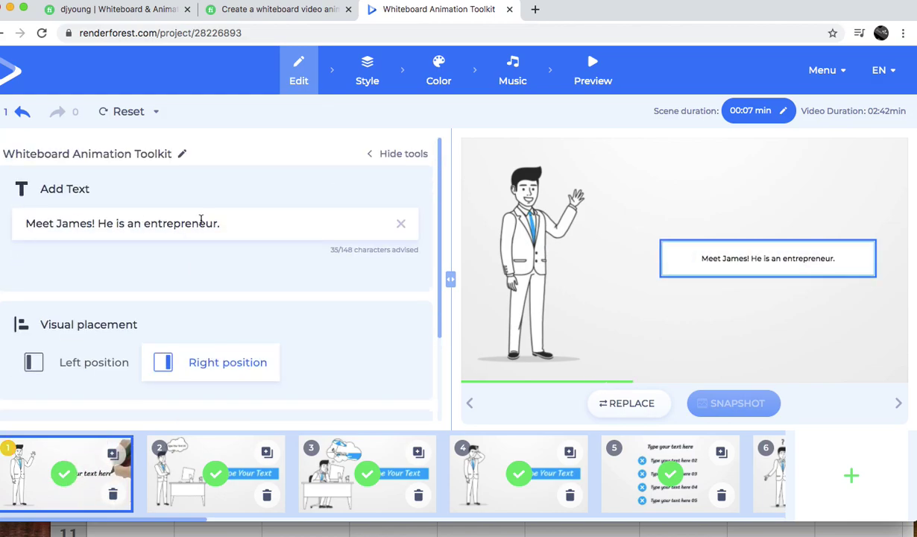
{"action": "scroll", "coordinate": [263, 297], "scroll_direction": "down", "scroll_amount": 3}
{"action": "scroll", "coordinate": [262, 297], "scroll_direction": "up", "scroll_amount": 3}
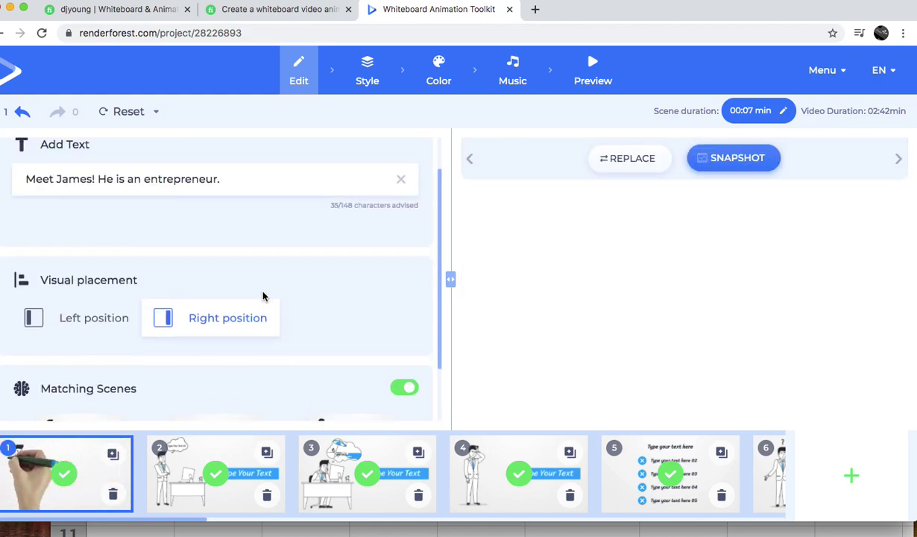
{"action": "left_click", "coordinate": [240, 218]}
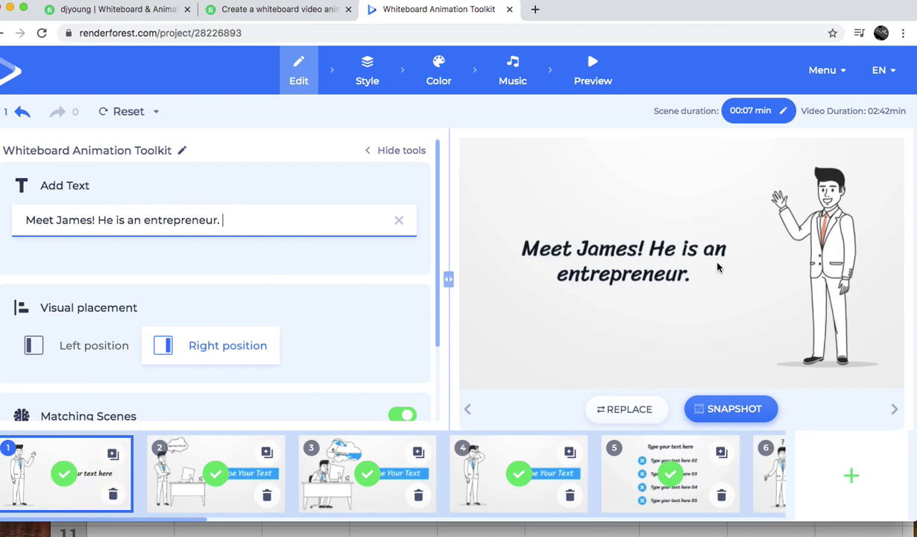
{"action": "left_click", "coordinate": [72, 346]}
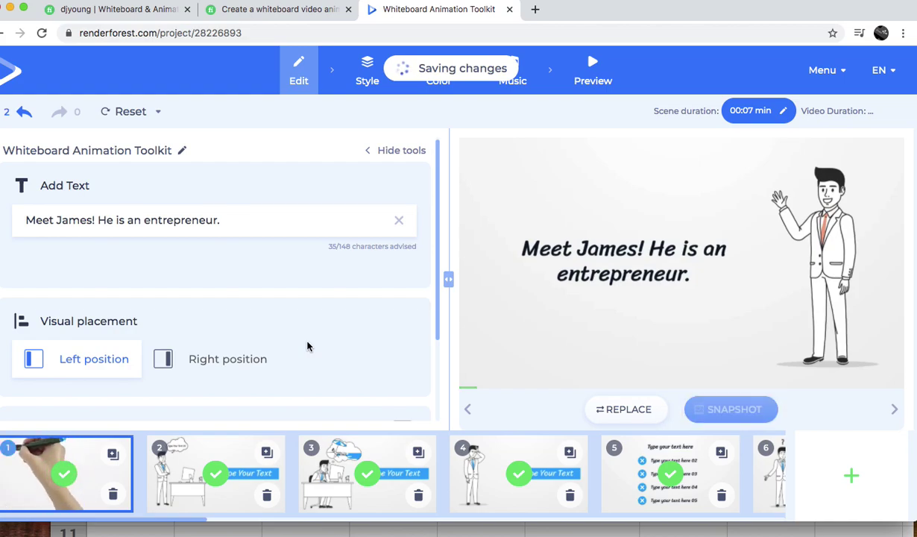
- Replace the character's first name in the first scene's greeting text with the new name, followed by an exclamation mark
{"action": "left_click", "coordinate": [262, 222]}
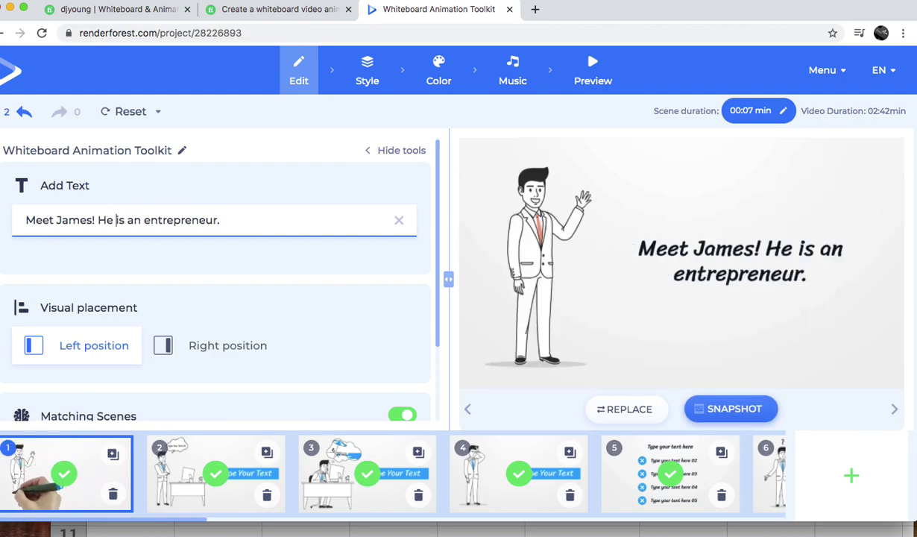
{"action": "key", "text": "BackSpace"}
{"action": "key", "text": "BackSpace"}
{"action": "key", "text": "BackSpace"}
{"action": "key", "text": "BackSpace"}
{"action": "key", "text": "BackSpace"}
{"action": "key", "text": "BackSpace"}
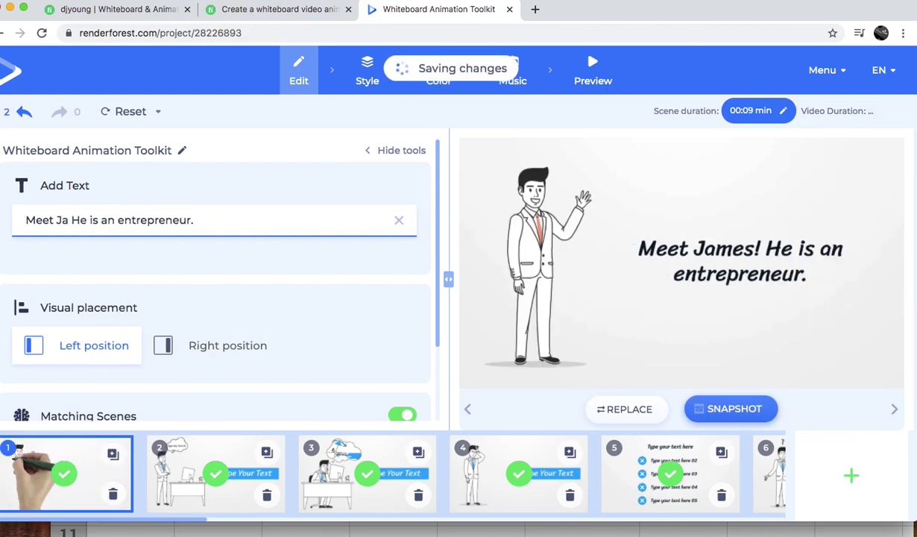
{"action": "type", "text": "Basuki"}
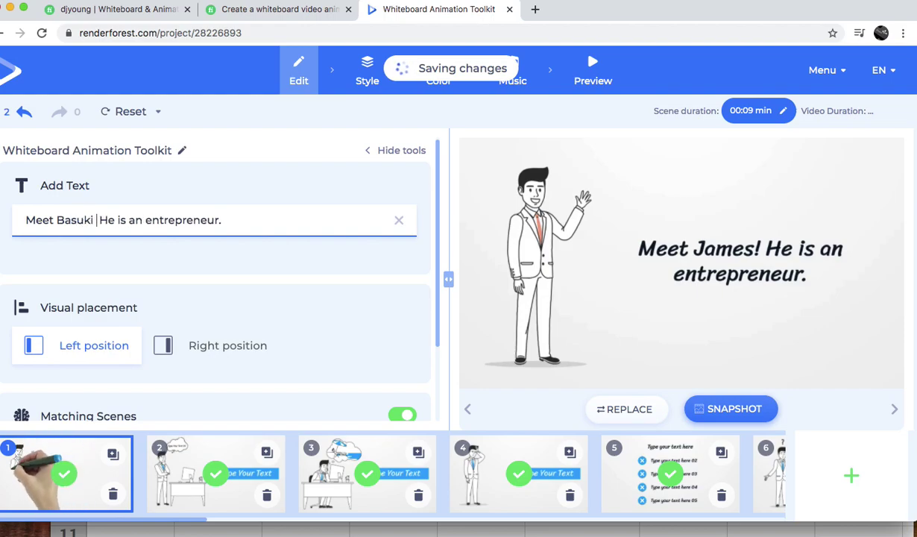
{"action": "key", "text": "Delete"}
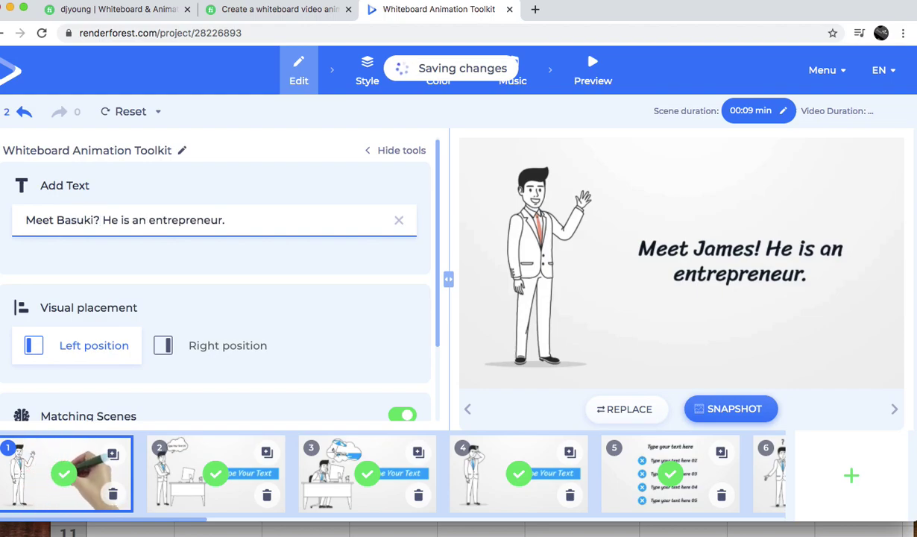
{"action": "key", "text": "shift+Left"}
{"action": "key", "text": "BackSpace"}
{"action": "type", "text": "!"}
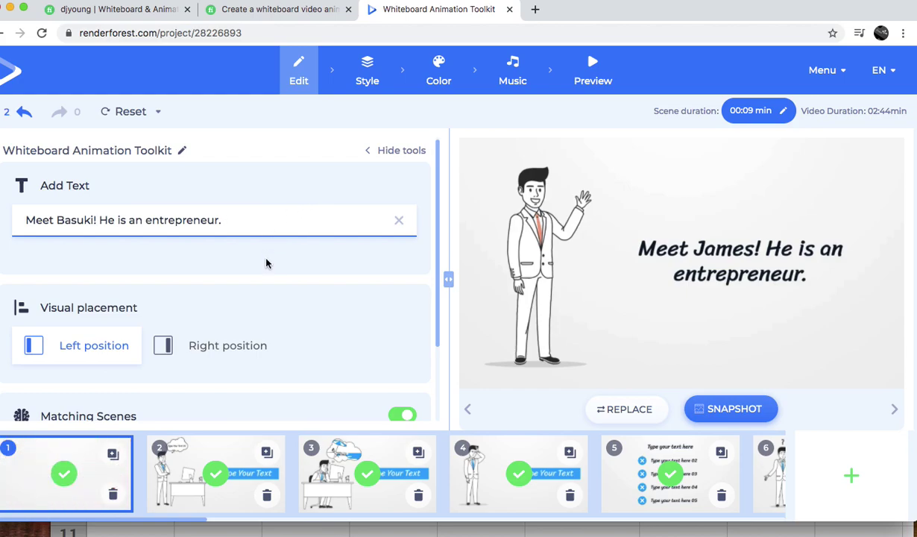
{"action": "scroll", "coordinate": [267, 263], "scroll_direction": "down", "scroll_amount": 1}
{"action": "scroll", "coordinate": [267, 262], "scroll_direction": "down", "scroll_amount": 2}
{"action": "scroll", "coordinate": [267, 263], "scroll_direction": "up", "scroll_amount": 3}
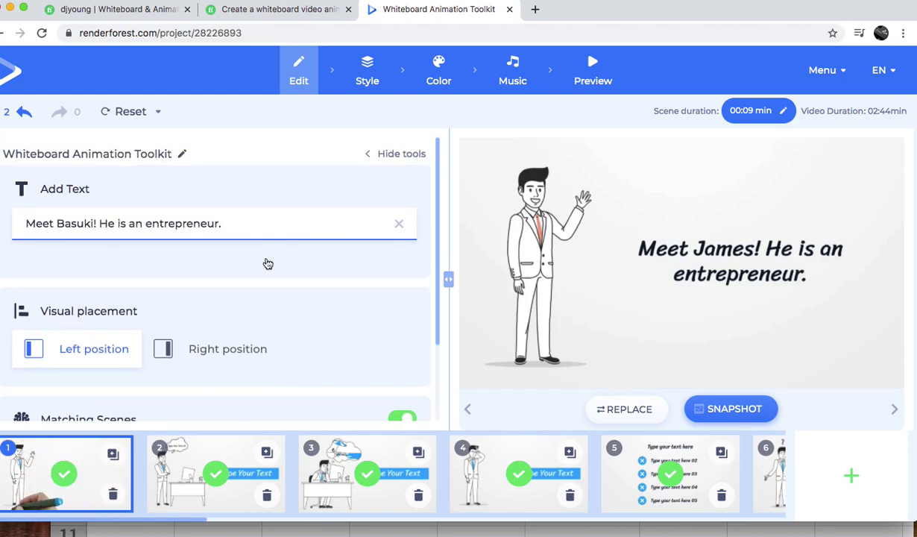
- Try the Cut Paper look for the animation style and return it to Board Drawn
{"action": "left_click", "coordinate": [360, 70]}
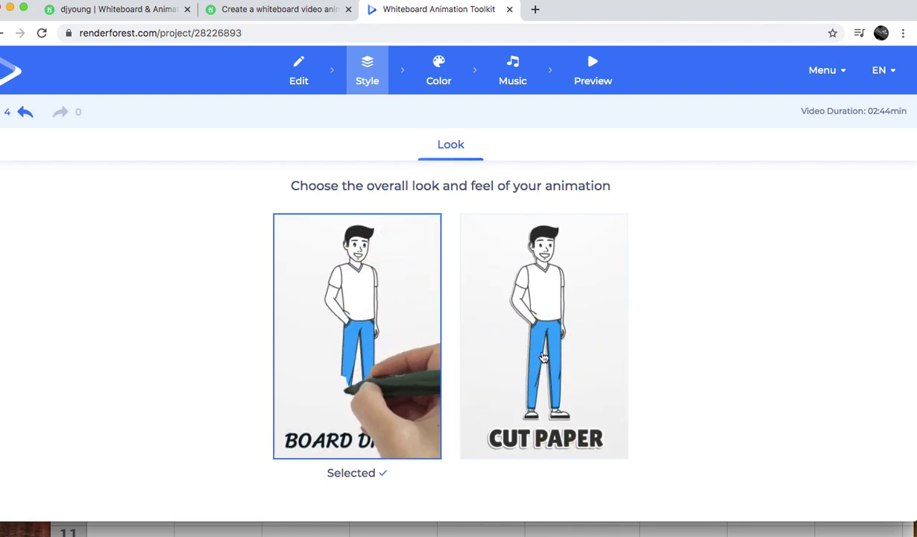
{"action": "left_click", "coordinate": [471, 402]}
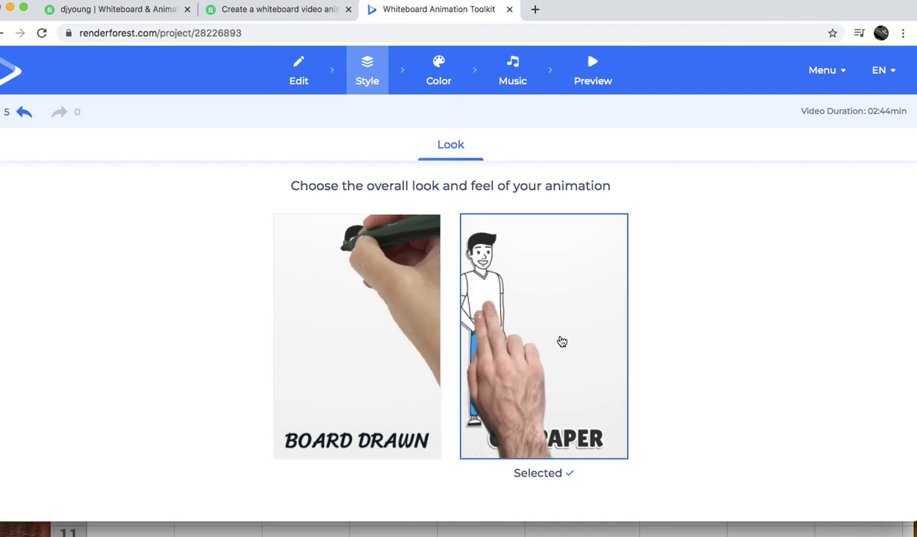
{"action": "left_click", "coordinate": [361, 340]}
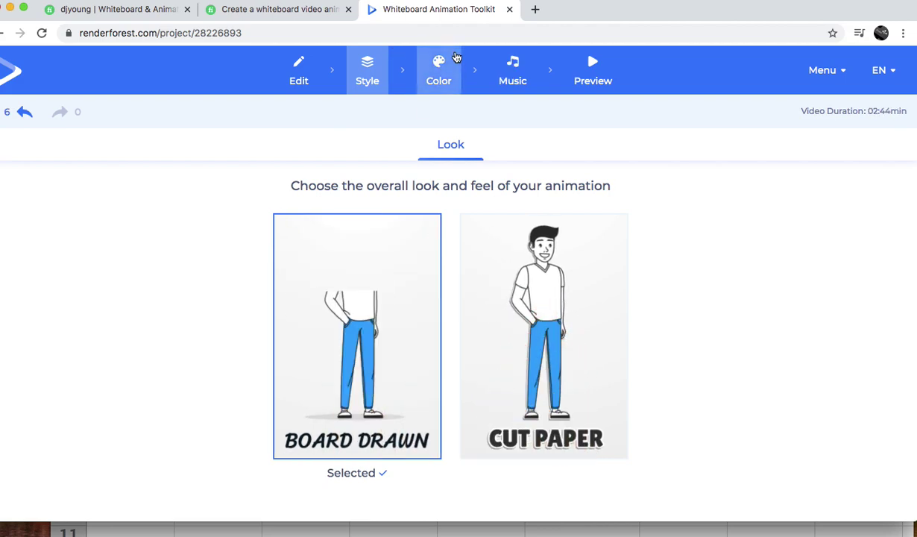
- Look through the project's custom color settings and its music library and voiceover options
{"action": "left_click", "coordinate": [446, 76]}
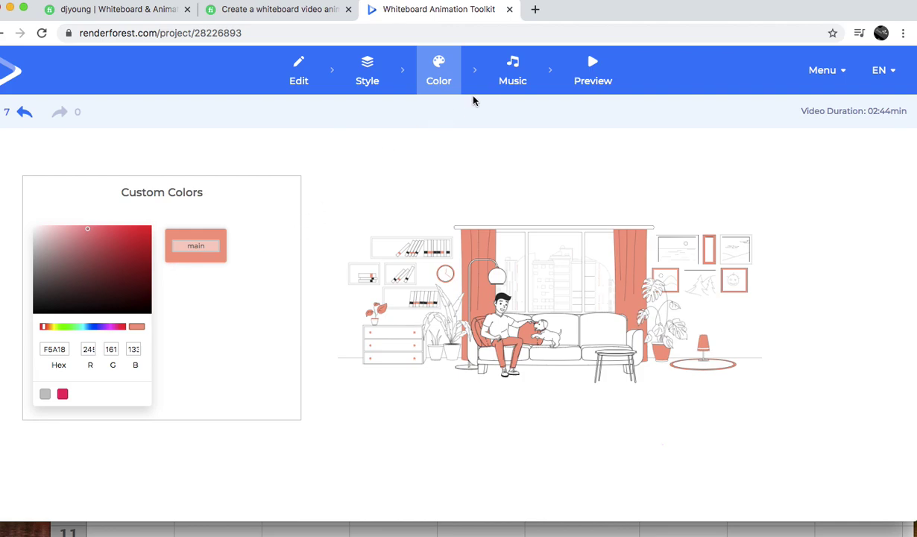
{"action": "left_click", "coordinate": [510, 87]}
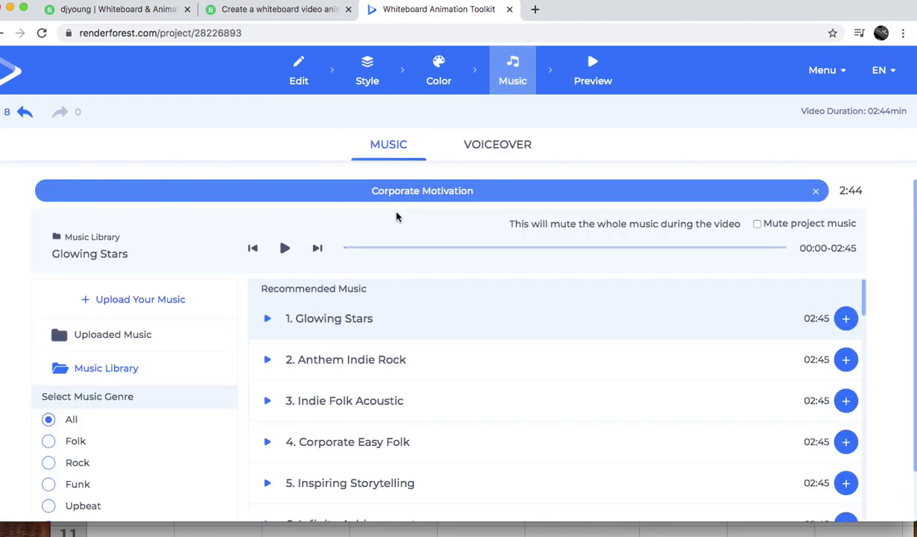
{"action": "scroll", "coordinate": [376, 379], "scroll_direction": "down", "scroll_amount": 15}
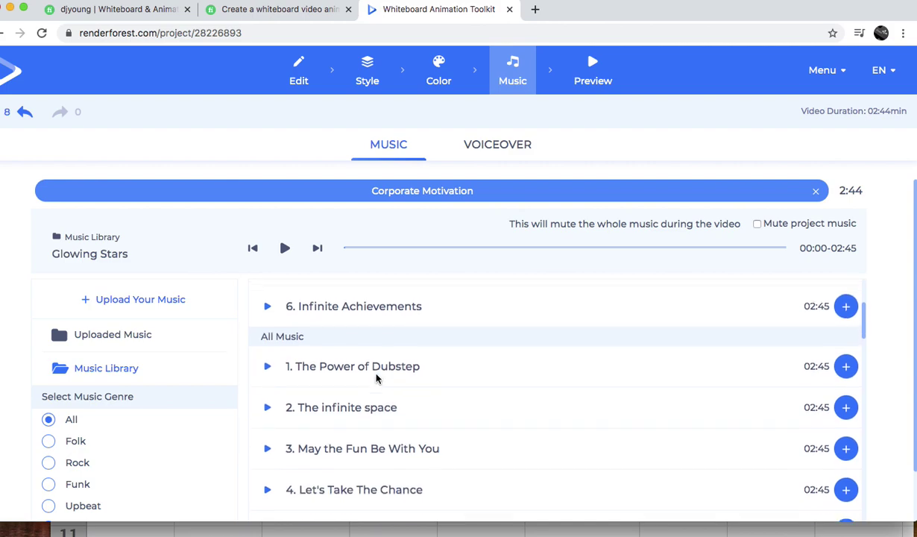
{"action": "scroll", "coordinate": [377, 379], "scroll_direction": "down", "scroll_amount": 16}
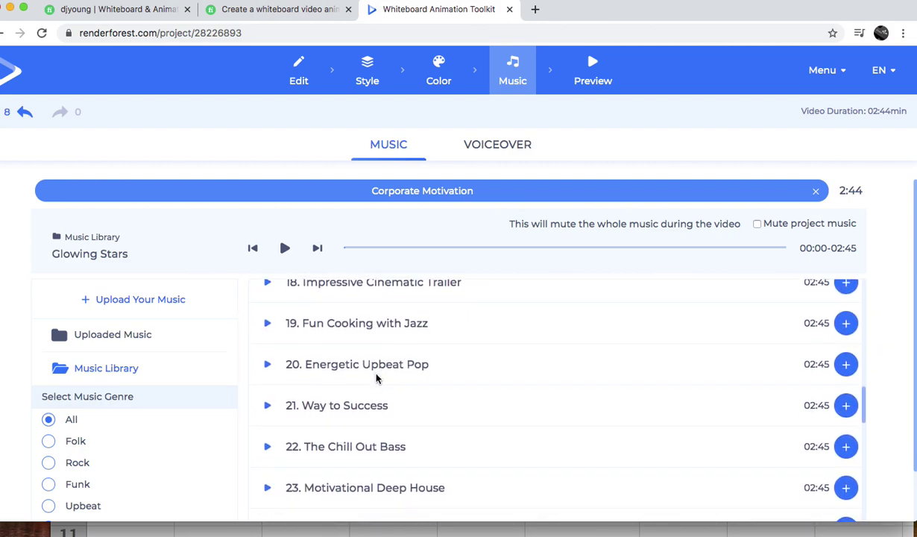
{"action": "scroll", "coordinate": [377, 378], "scroll_direction": "up", "scroll_amount": 15}
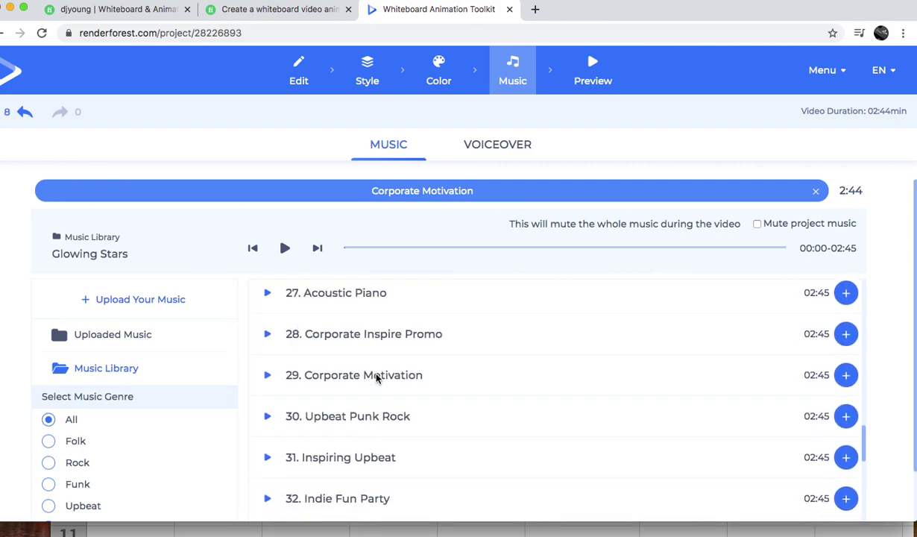
{"action": "scroll", "coordinate": [377, 378], "scroll_direction": "up", "scroll_amount": 6}
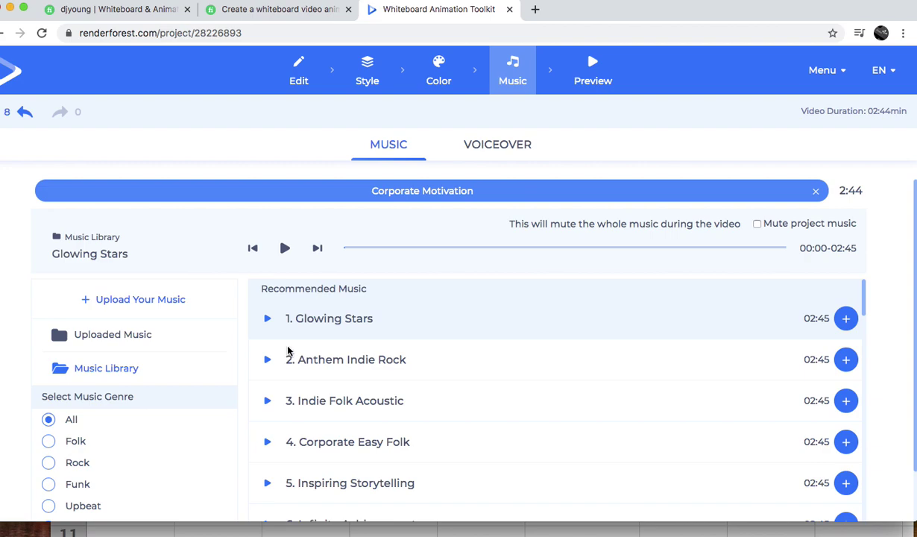
{"action": "left_click", "coordinate": [485, 146]}
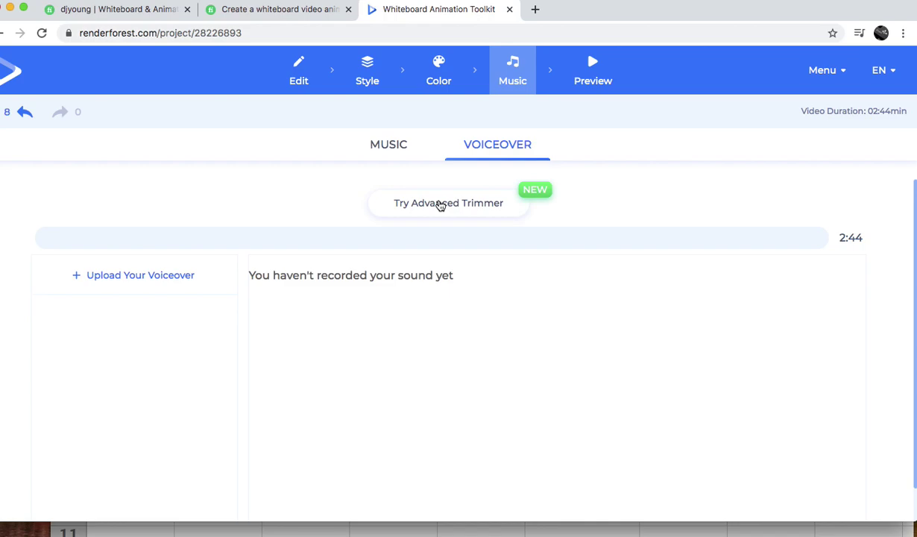
- Return to scene editing and review the texts, visual placement and matching scenes of storyboard scenes 2 to 5
{"action": "left_click", "coordinate": [299, 70]}
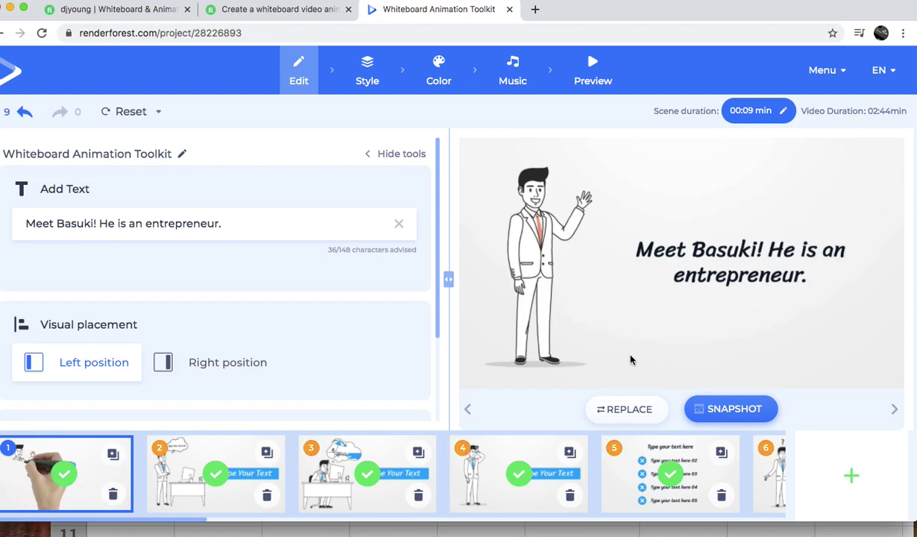
{"action": "left_click", "coordinate": [195, 456]}
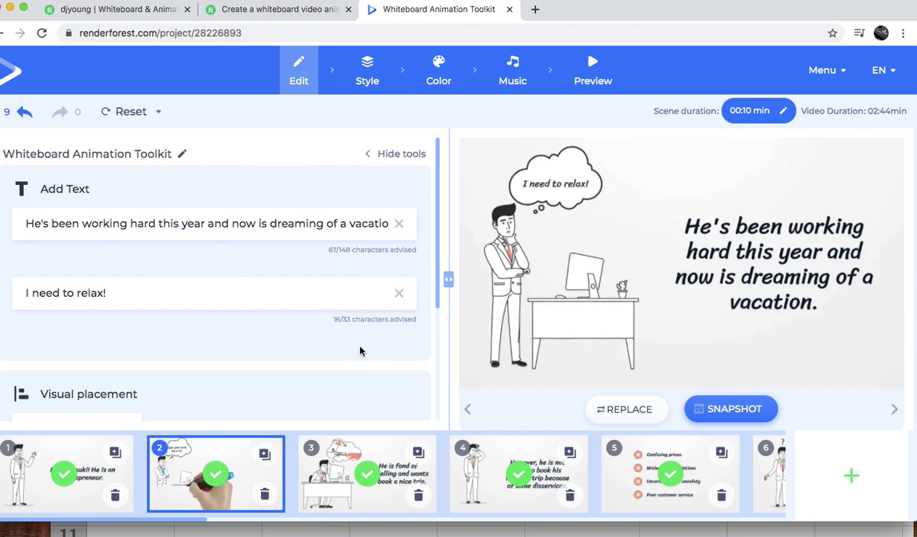
{"action": "left_click", "coordinate": [148, 291]}
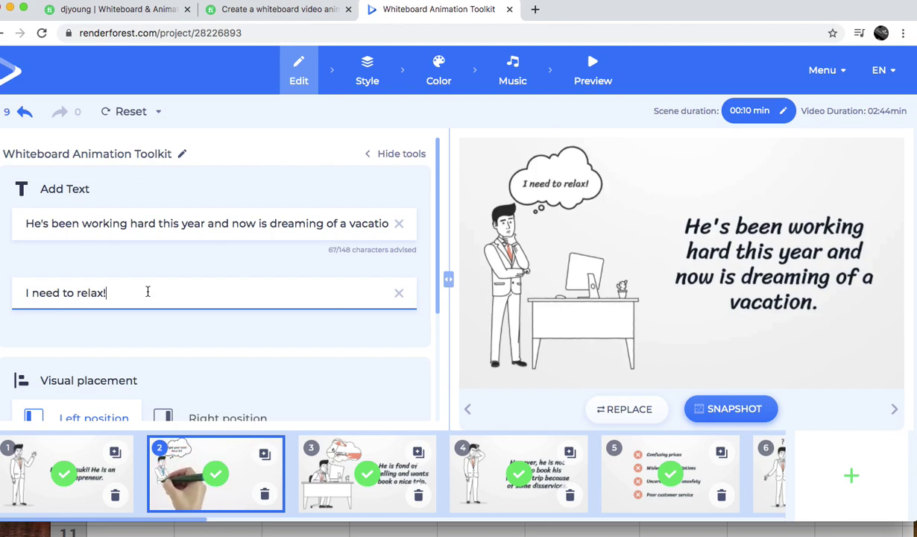
{"action": "left_click", "coordinate": [299, 229]}
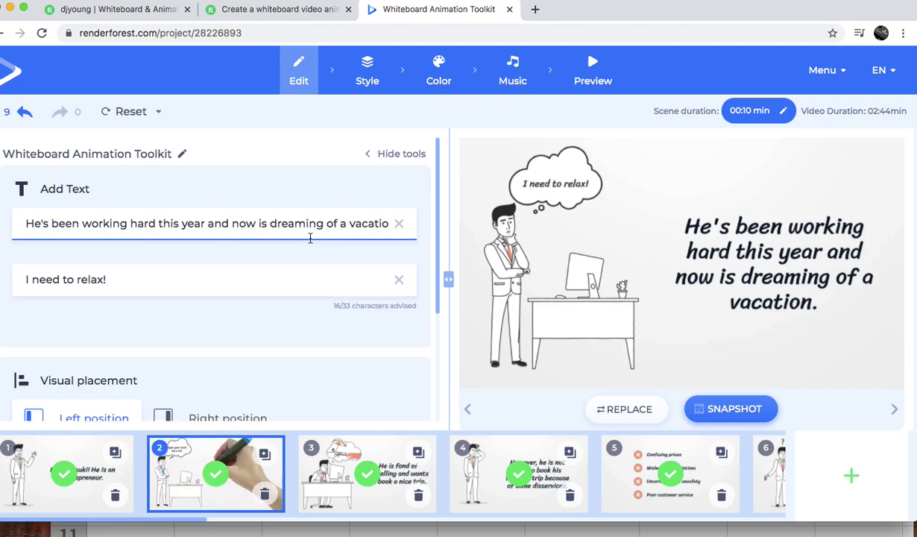
{"action": "scroll", "coordinate": [269, 271], "scroll_direction": "down", "scroll_amount": 5}
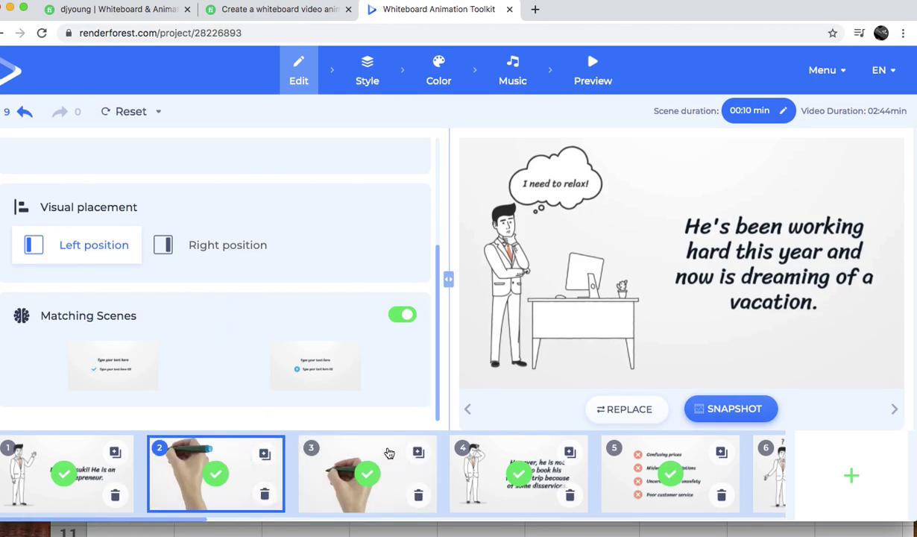
{"action": "left_click", "coordinate": [390, 475]}
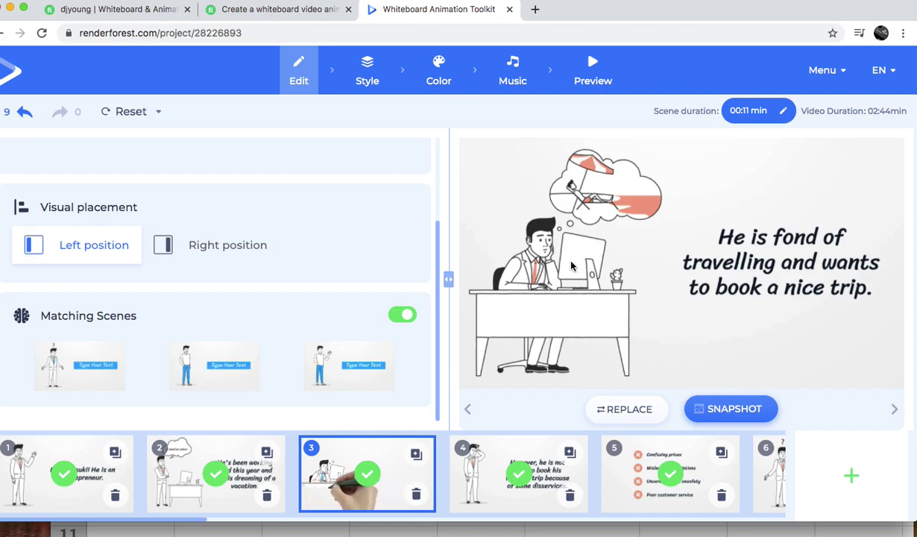
{"action": "scroll", "coordinate": [408, 279], "scroll_direction": "up", "scroll_amount": 3}
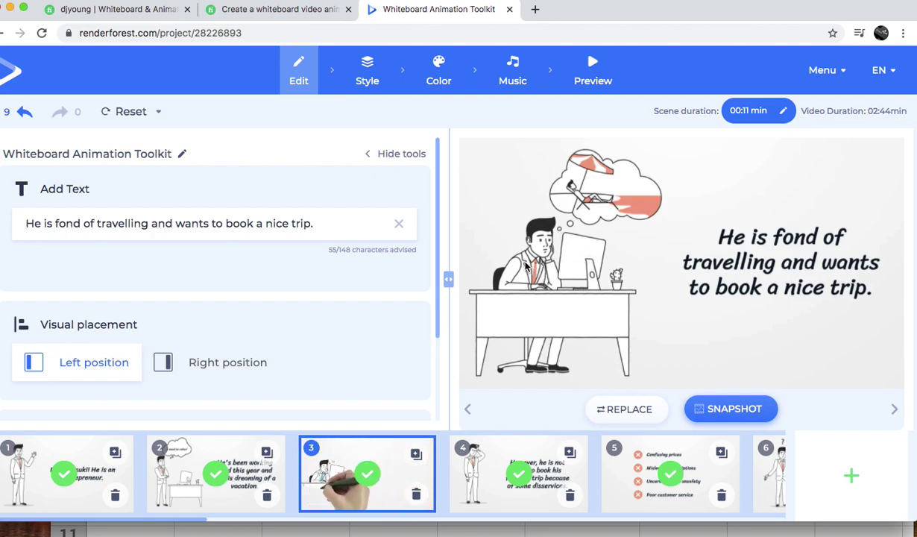
{"action": "left_click", "coordinate": [490, 452]}
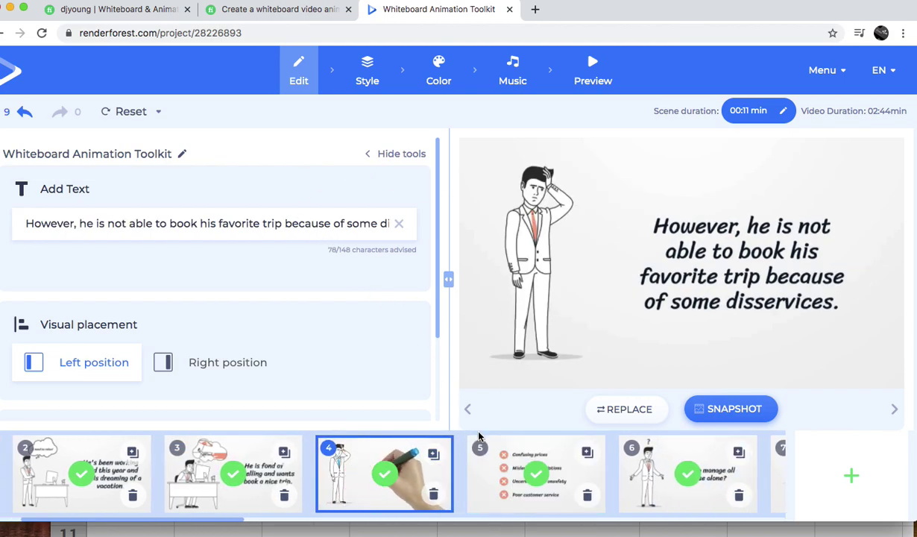
{"action": "left_click", "coordinate": [504, 445]}
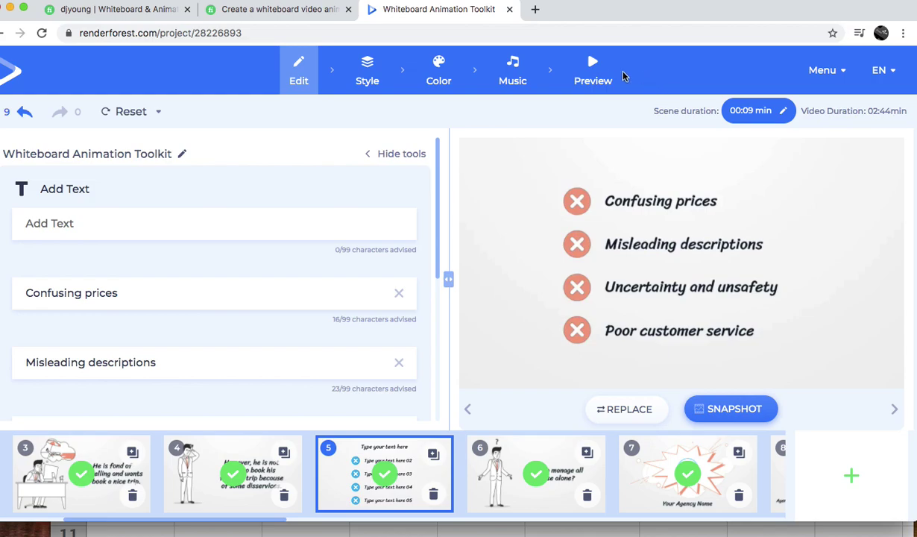
- Generate a free preview of the project and play the rendered video
{"action": "left_click", "coordinate": [596, 78]}
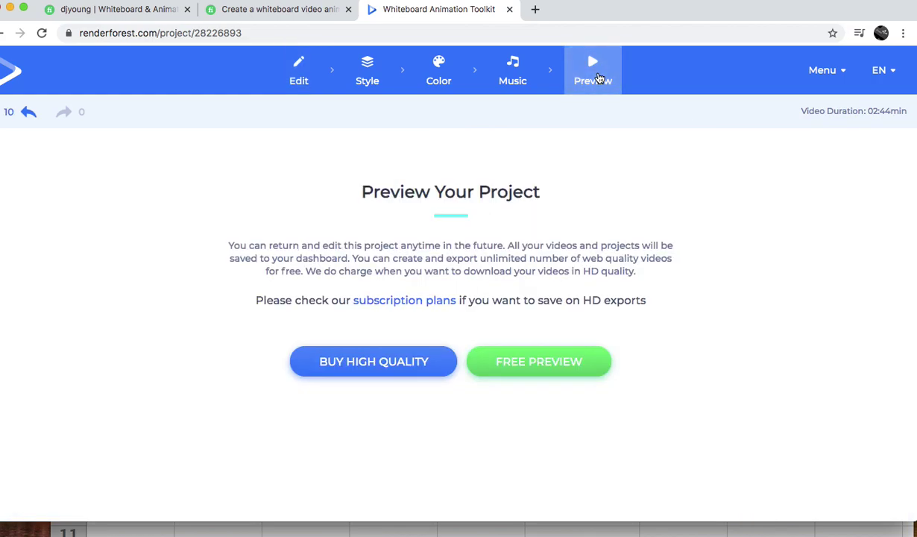
{"action": "left_click", "coordinate": [510, 366]}
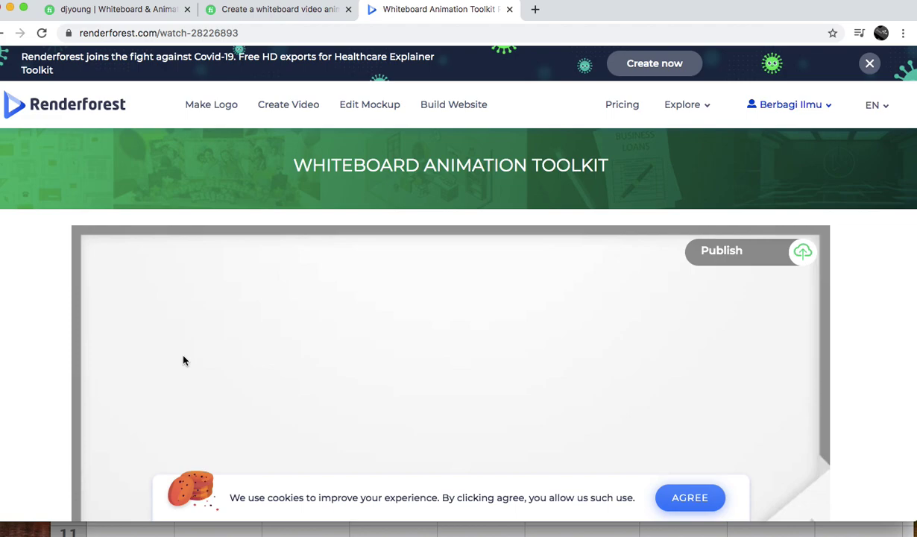
{"action": "scroll", "coordinate": [184, 360], "scroll_direction": "down", "scroll_amount": 3}
{"action": "scroll", "coordinate": [184, 360], "scroll_direction": "down", "scroll_amount": 3}
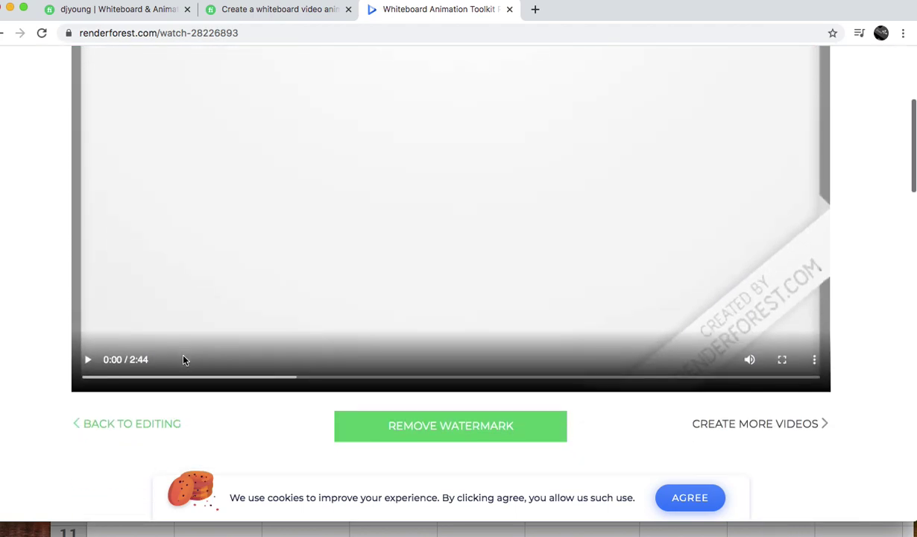
{"action": "scroll", "coordinate": [185, 360], "scroll_direction": "up", "scroll_amount": 3}
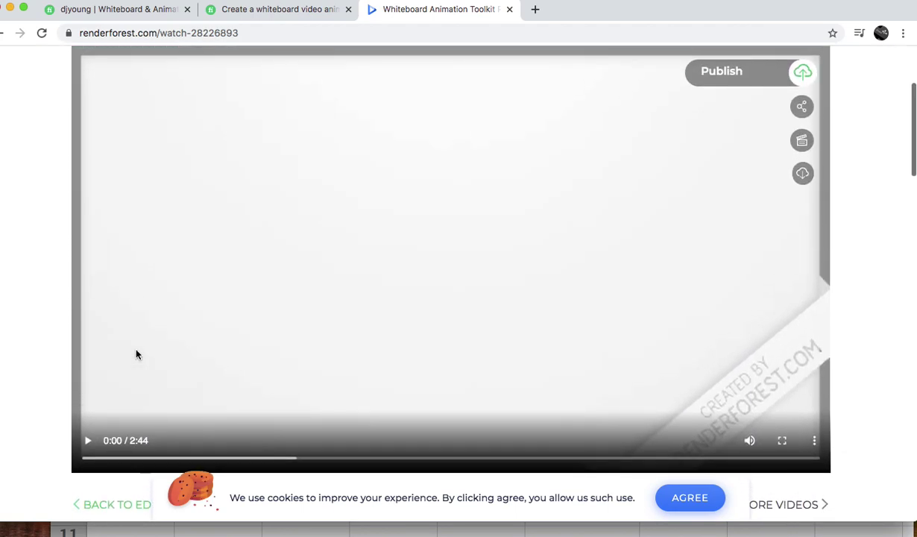
{"action": "left_click", "coordinate": [87, 440]}
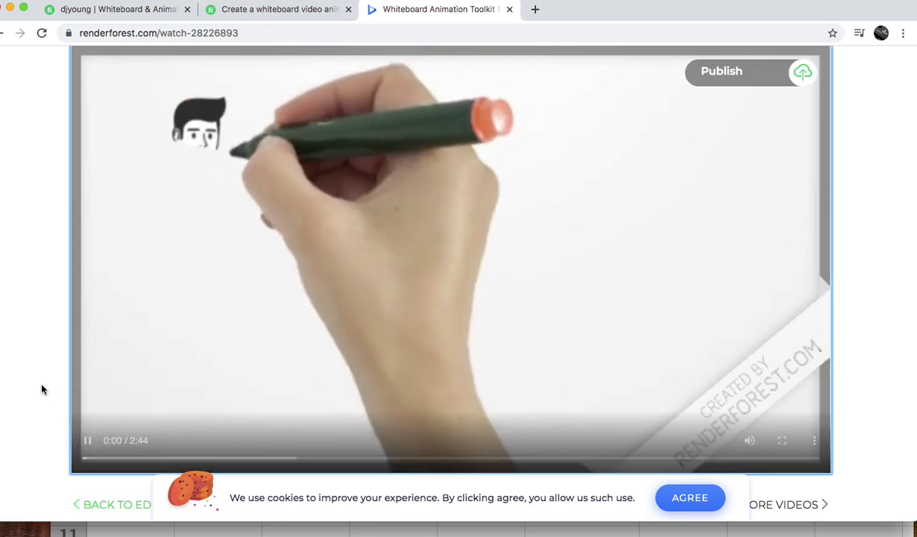